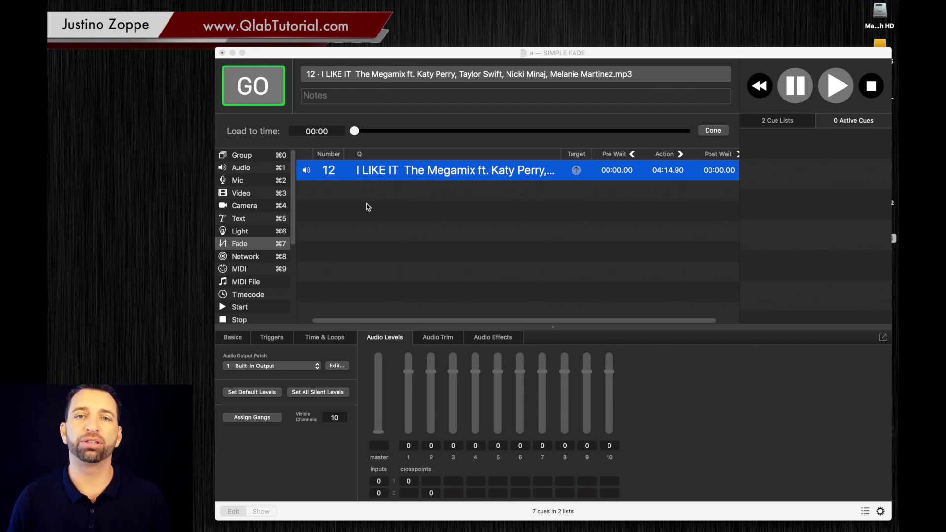
Add two 00:03.00 fade cues to the list and set both to target audio cue 12.
click(427, 179)
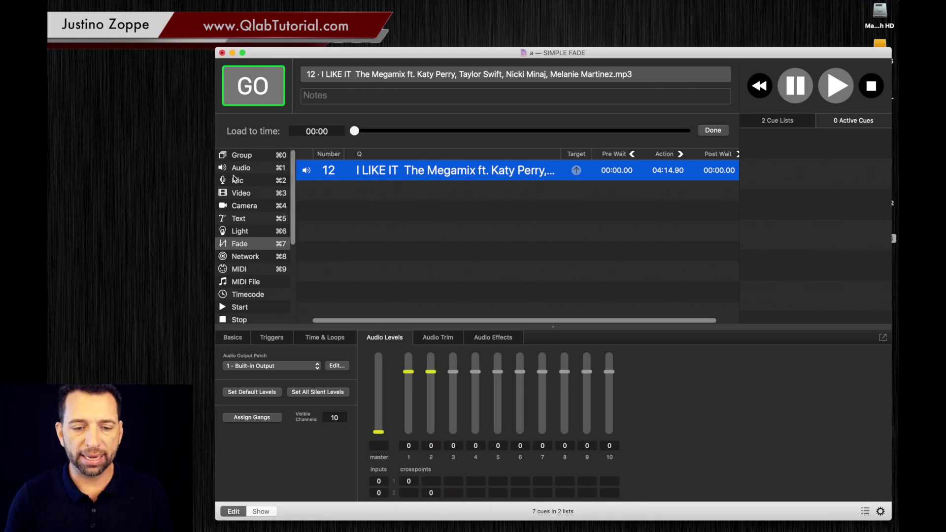
drag(235, 243, 401, 199)
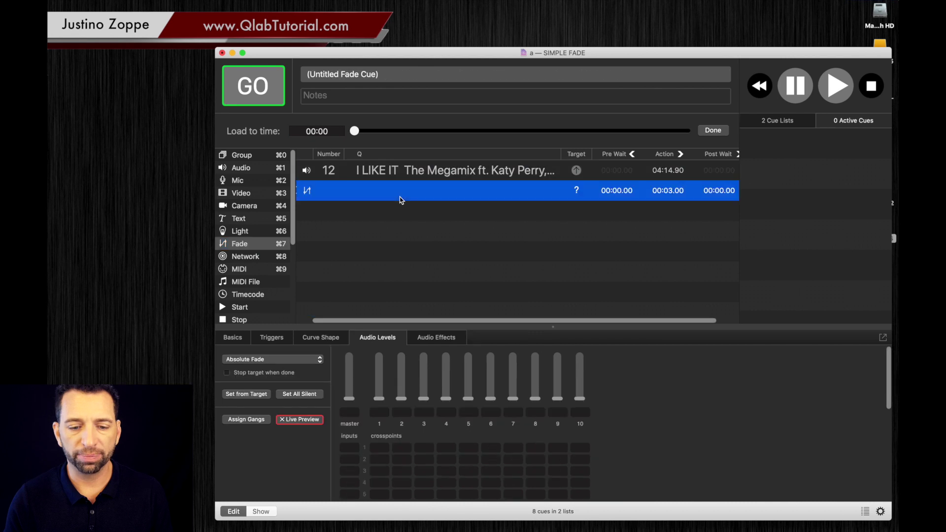
drag(225, 248, 367, 225)
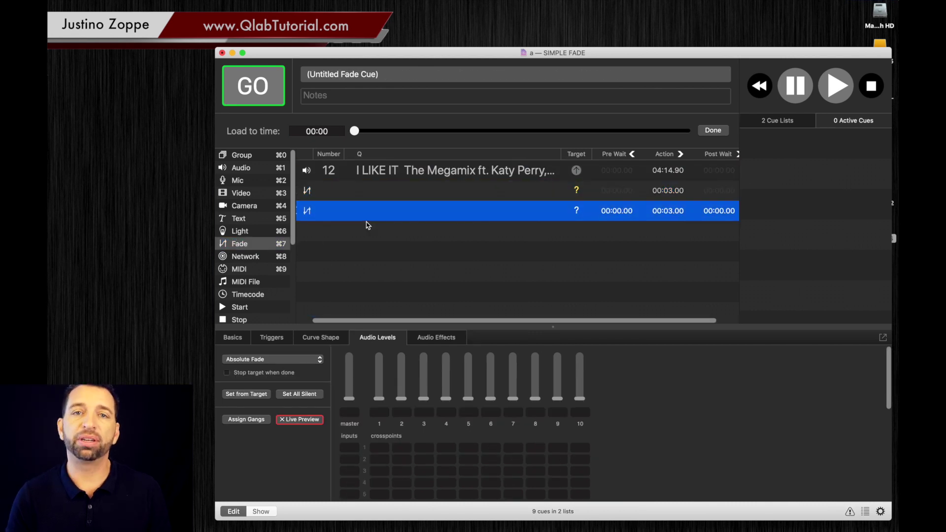
click(409, 176)
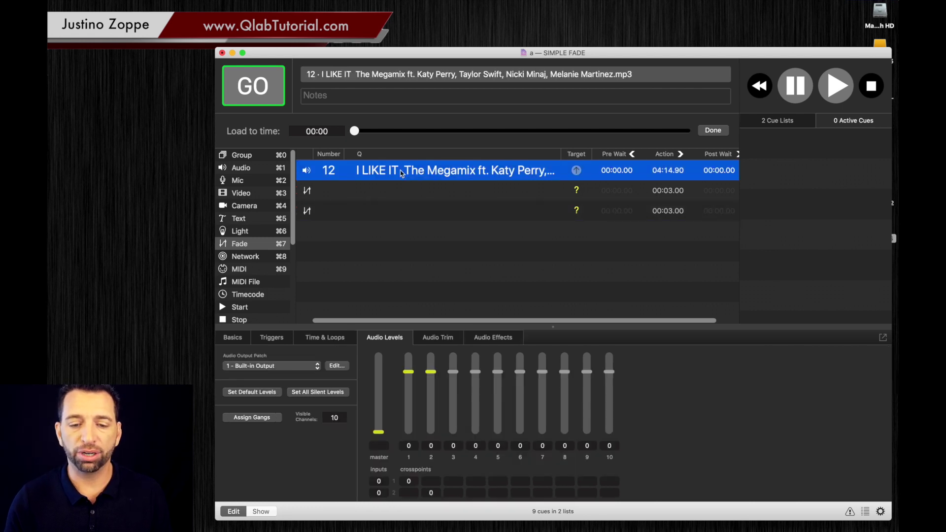
drag(402, 172, 409, 211)
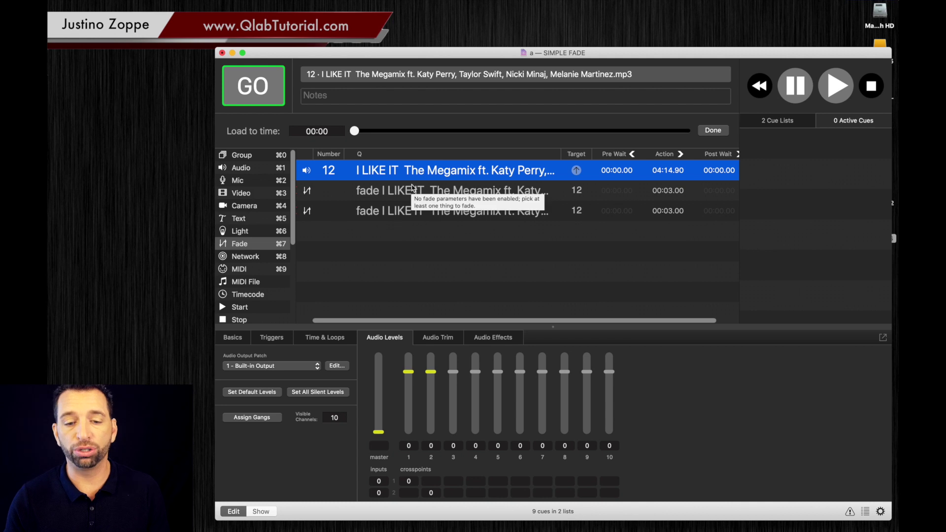
Change the first fade cue's master audio level from +3.2 to 0 dB.
click(413, 187)
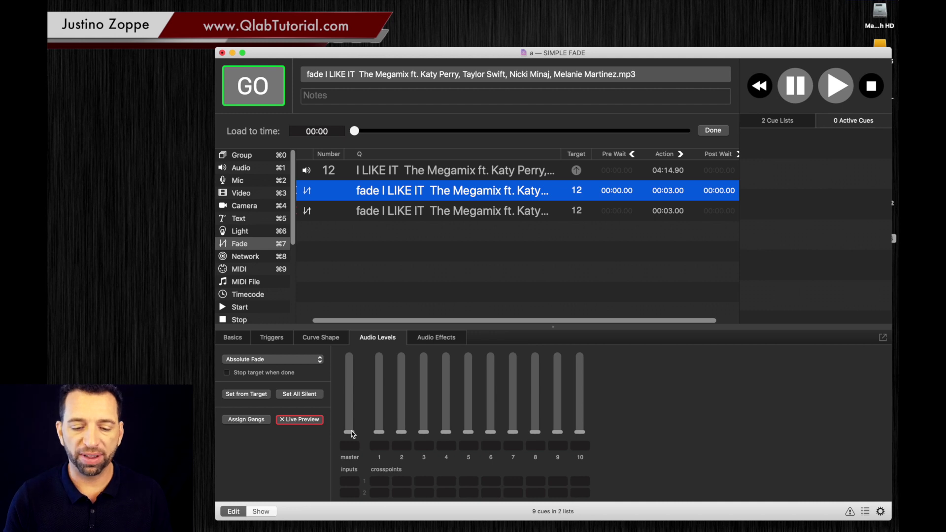
drag(352, 434, 349, 368)
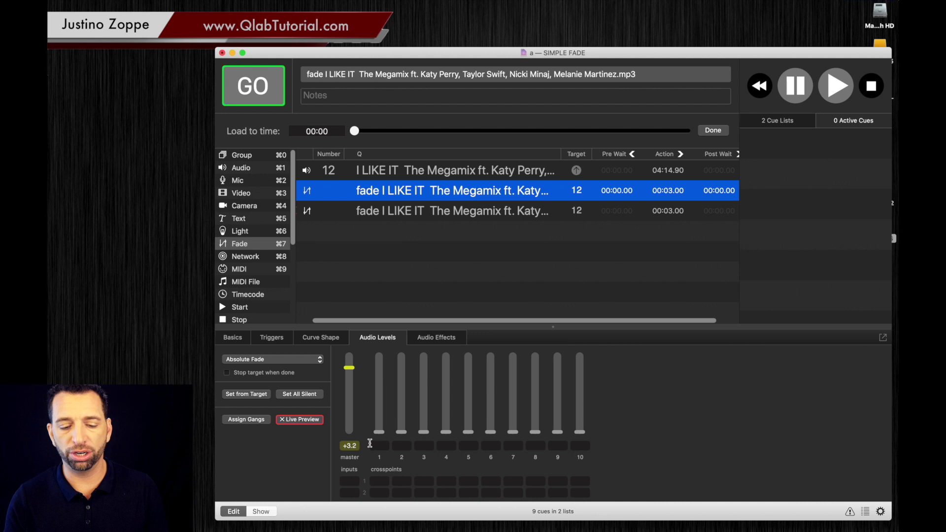
click(353, 445)
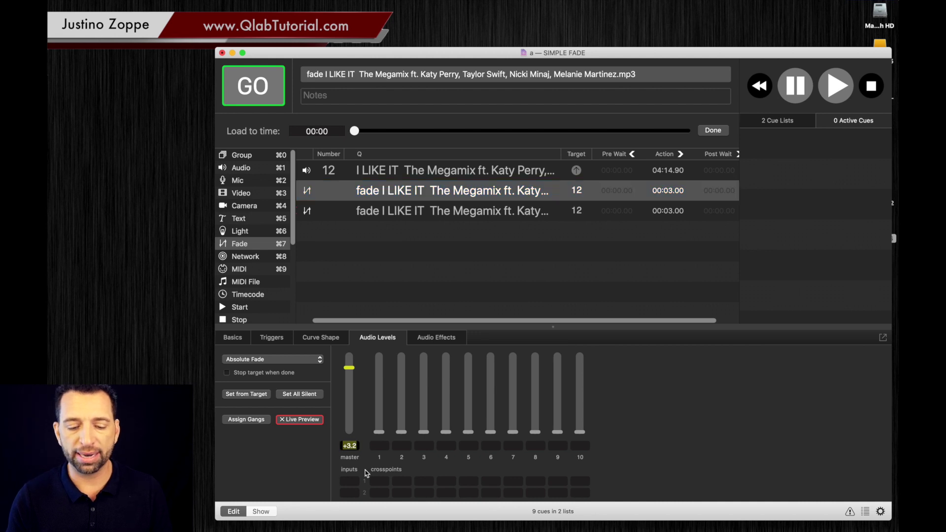
text(0)
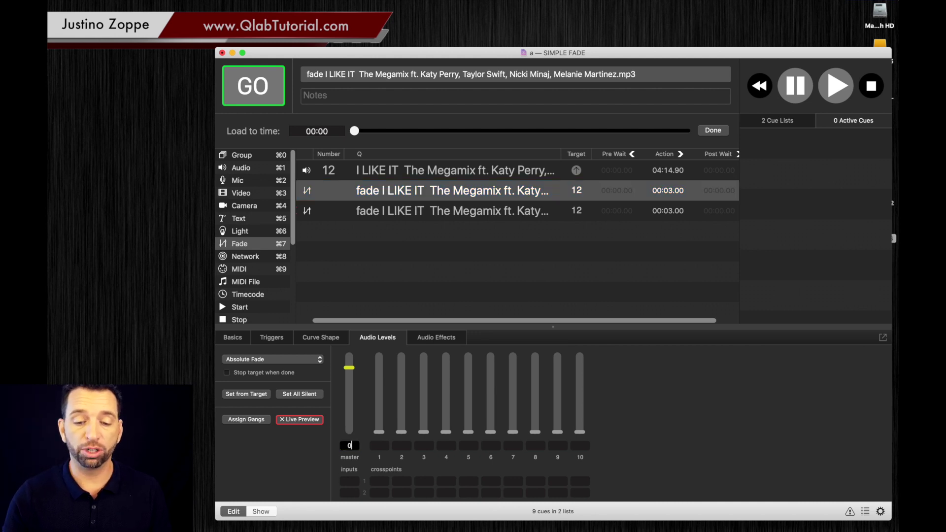
key(Return)
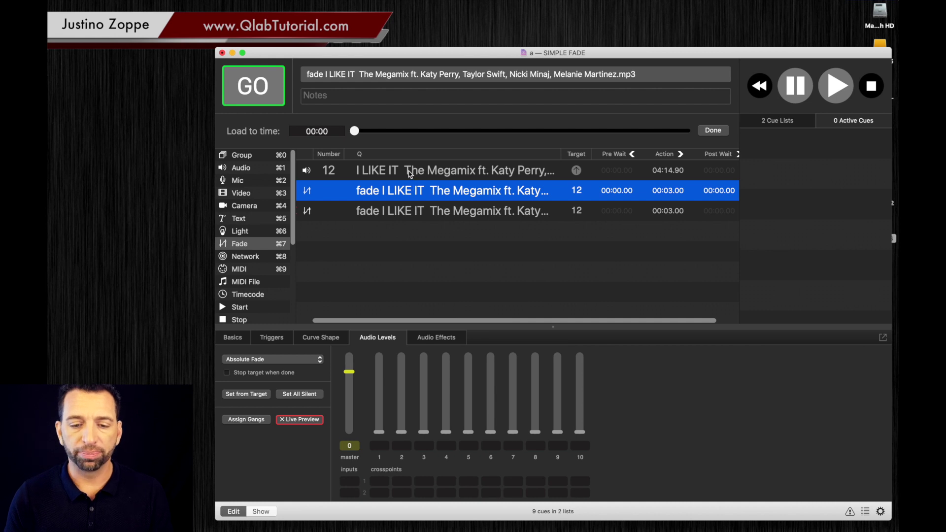
Set the second fade cue's master to -INF with 'Stop target when done' ticked.
click(392, 211)
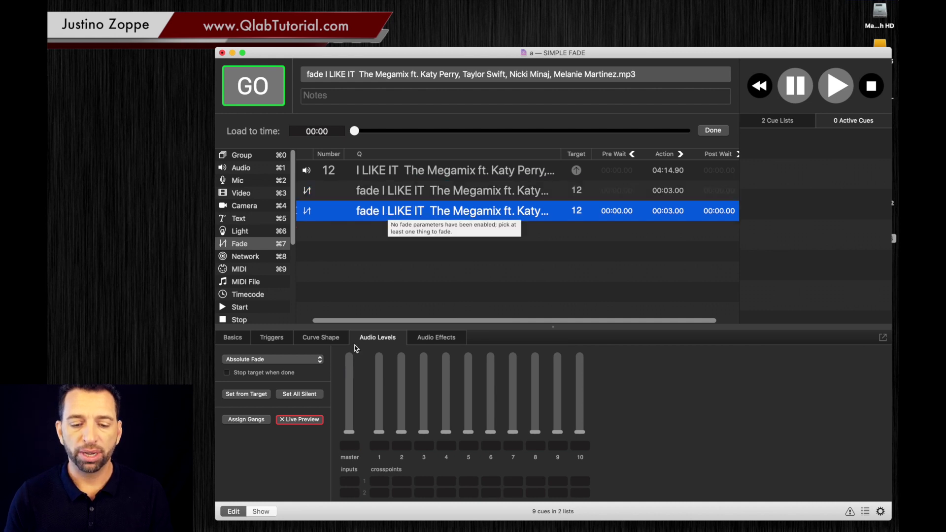
click(349, 451)
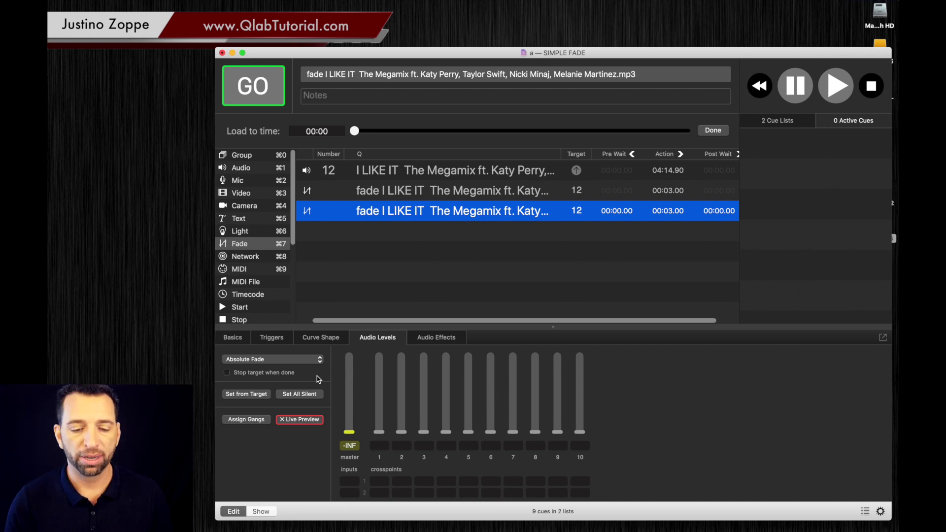
click(227, 373)
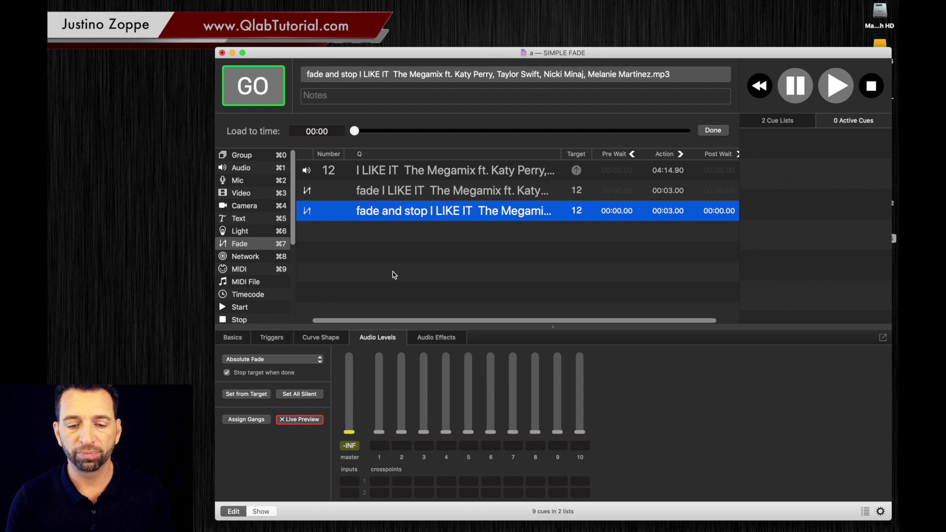
key(Up)
key(Up)
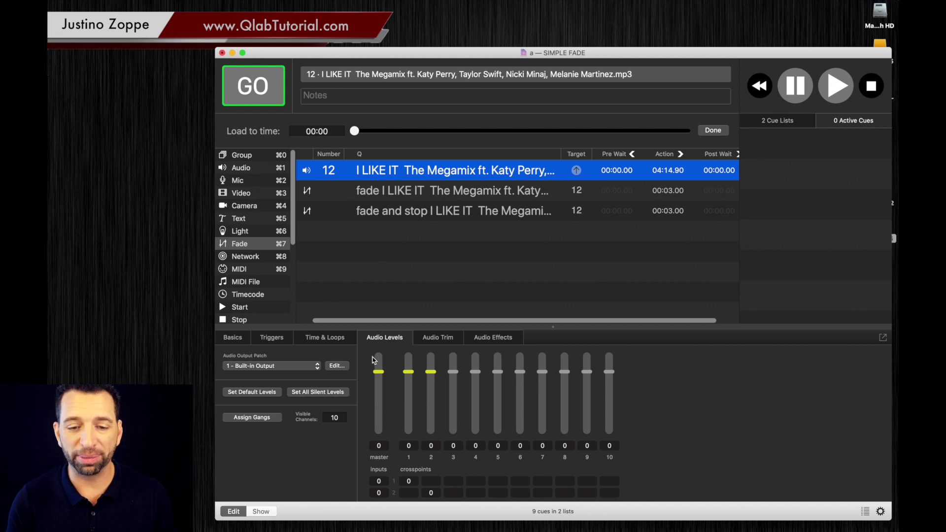
Test cue 12 with the first fade, stop everything, then drop cue 12's master fader to minimum.
key(space)
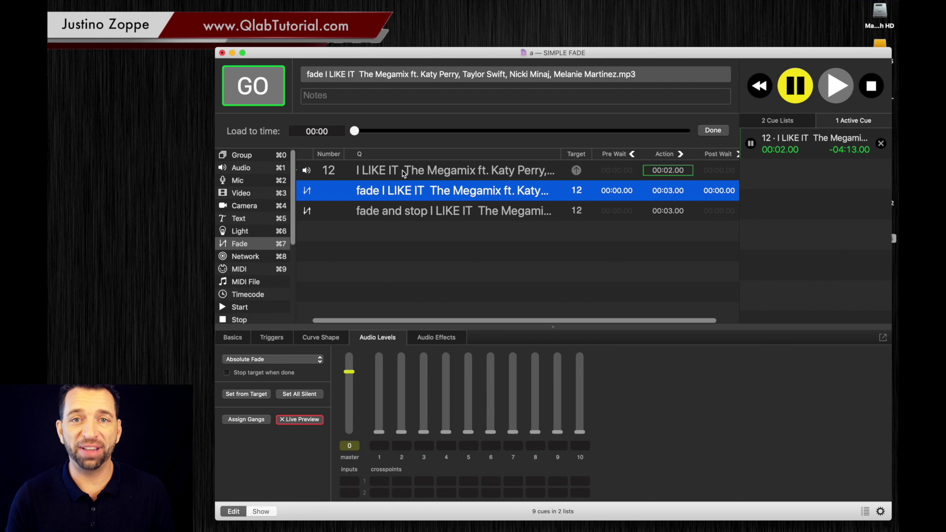
key(space)
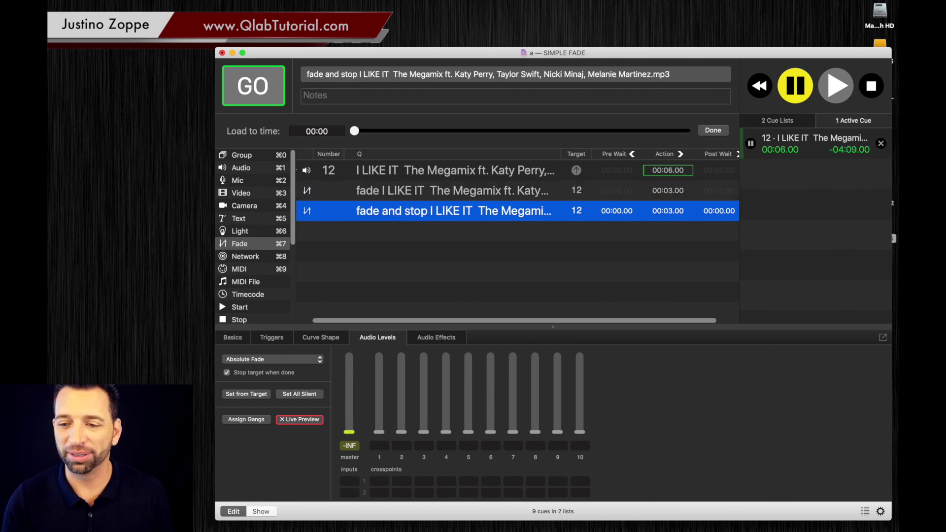
click(871, 92)
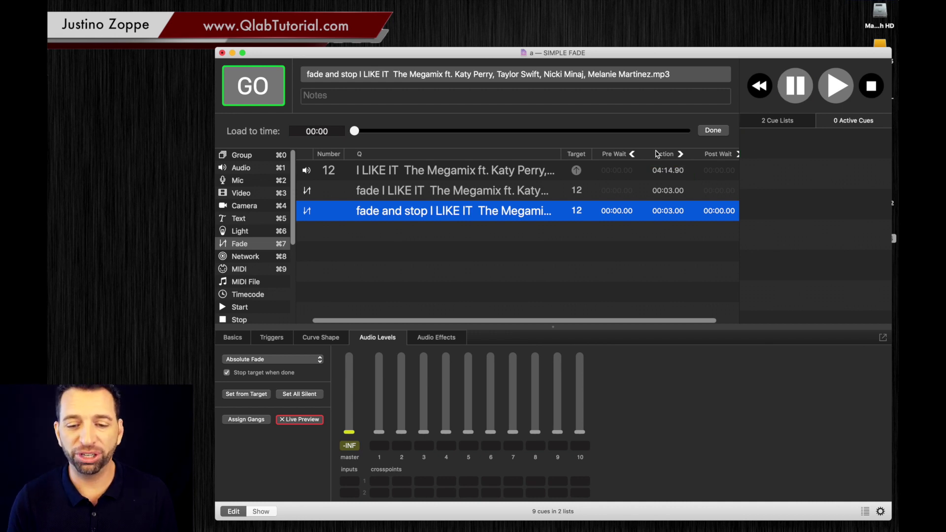
click(428, 171)
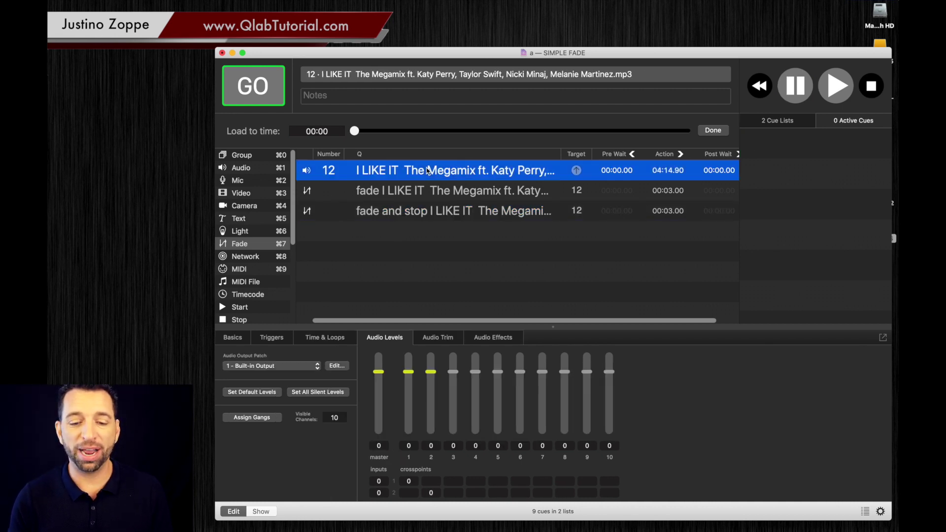
drag(380, 371, 382, 488)
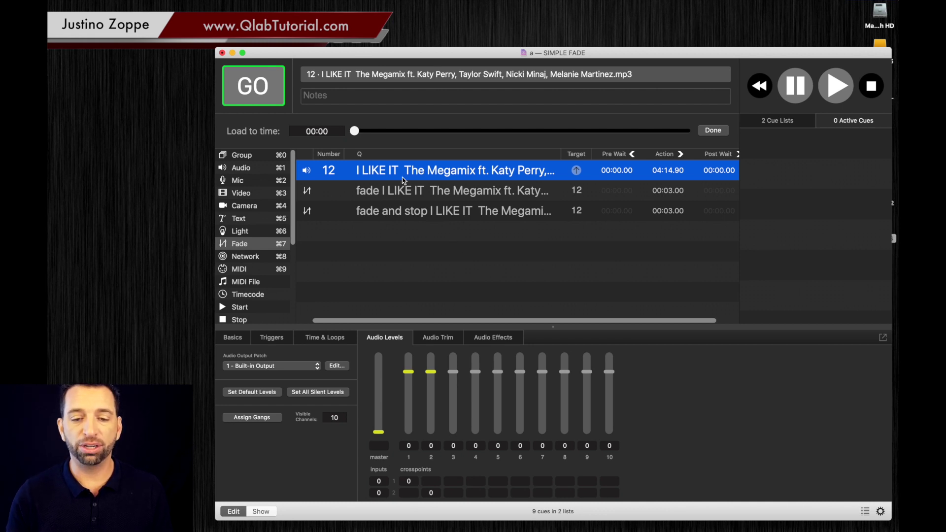
Run cue 12, the 0 dB fade, and the fade-and-stop cue in sequence.
key(space)
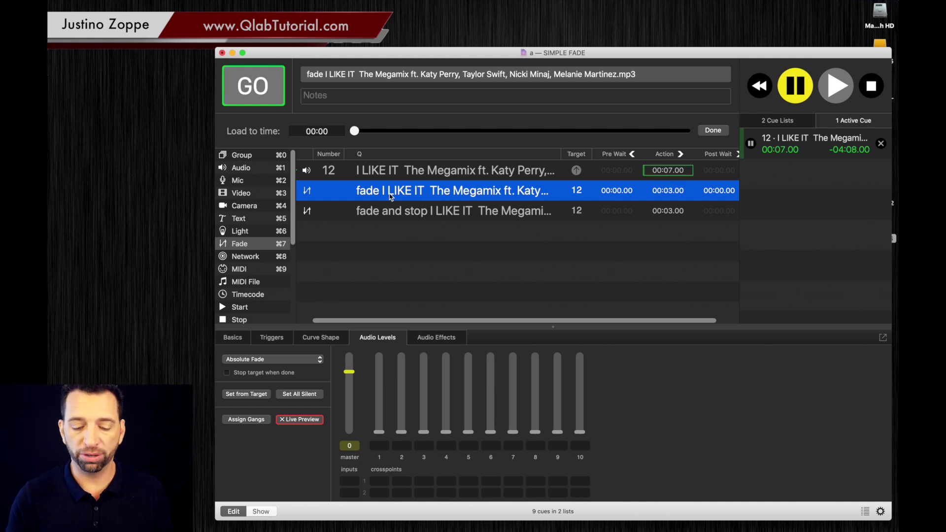
key(space)
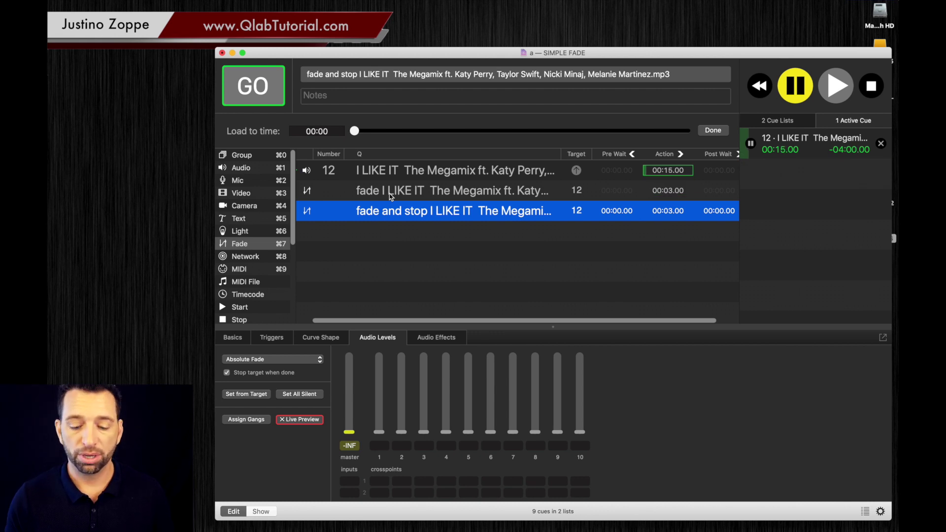
key(space)
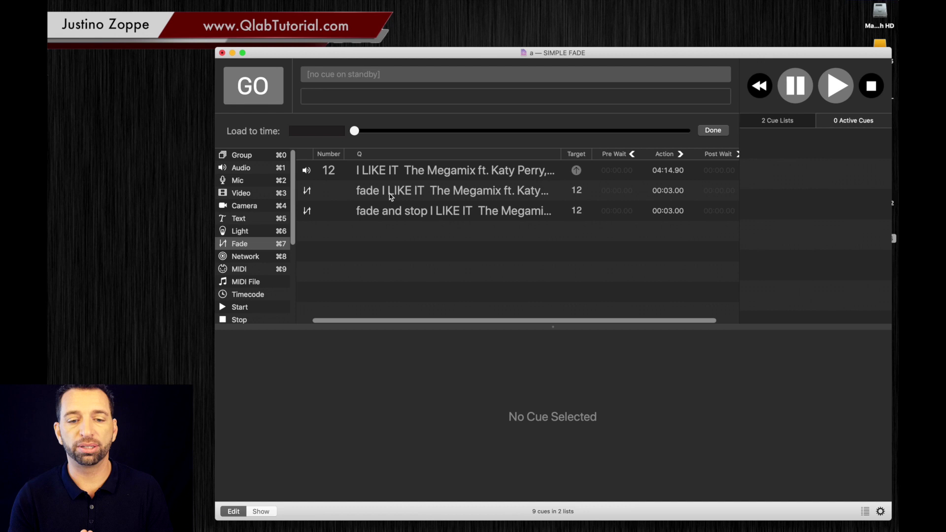
Add an empty Group cue, move audio cue 12 and the first fade cue into it, and select the group.
click(236, 156)
drag(236, 157, 362, 229)
click(414, 178)
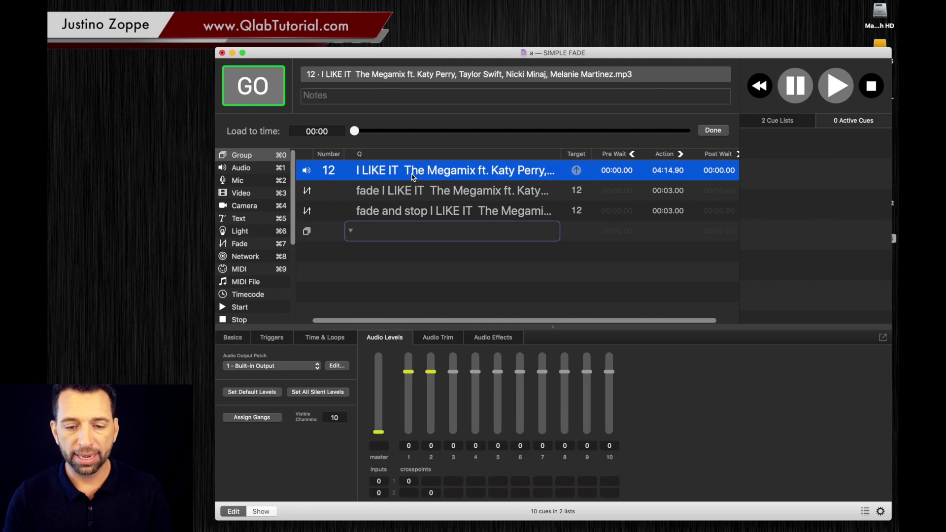
shift+click(407, 191)
drag(409, 173, 380, 235)
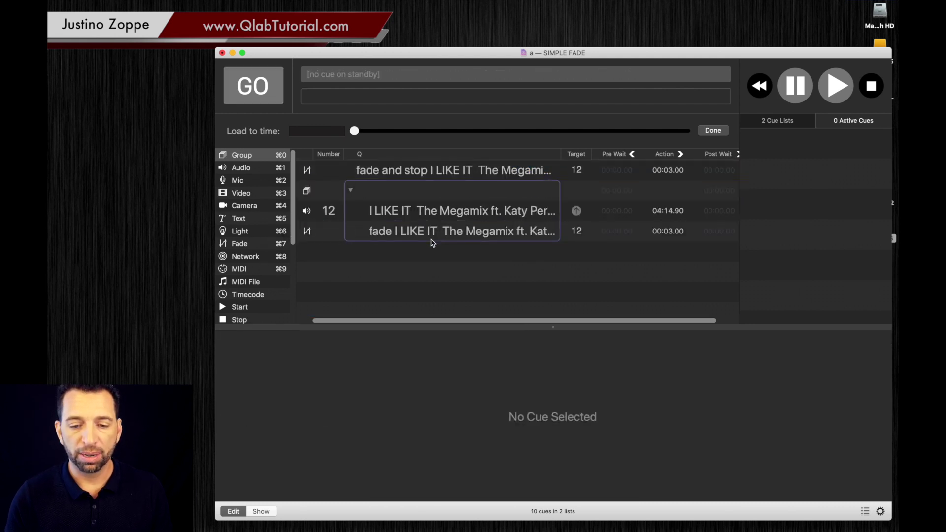
click(402, 197)
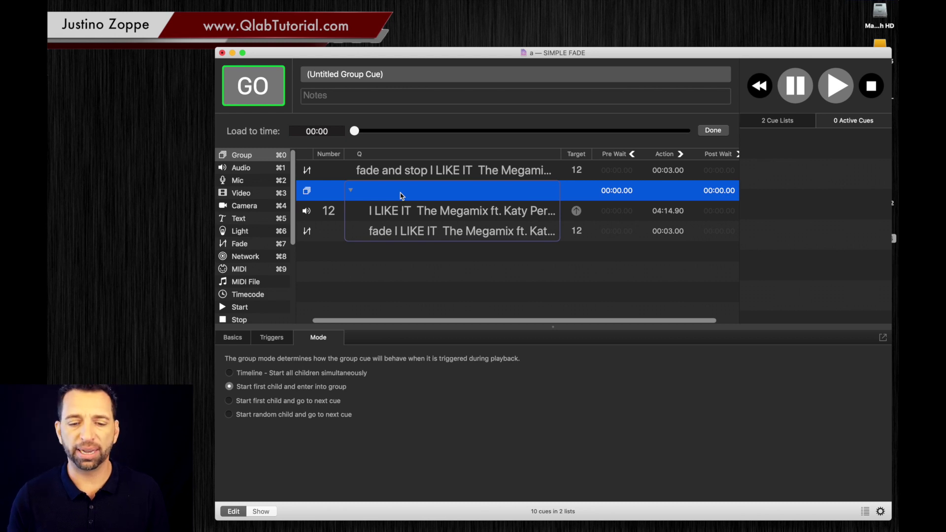
Set the group to Timeline mode, name it 'Entrance Song', and move it to the top.
click(230, 373)
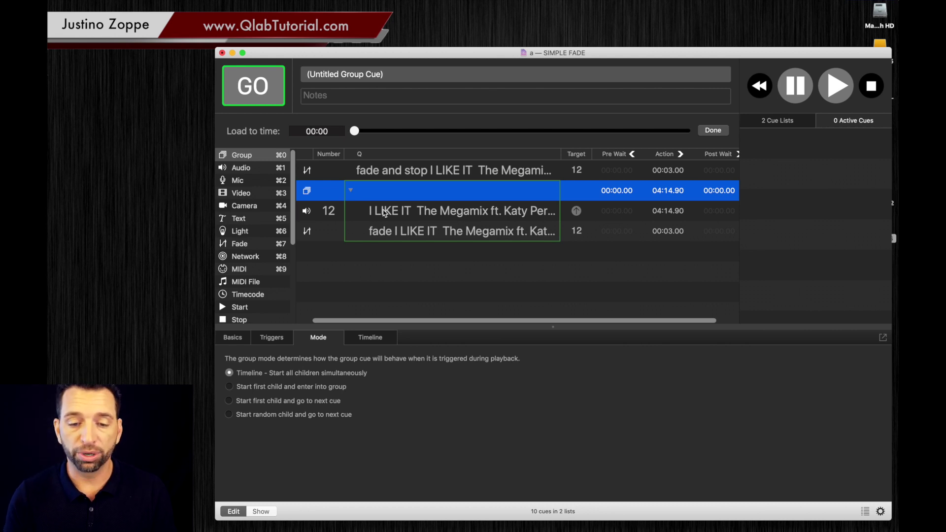
double_click(393, 191)
text(Entr)
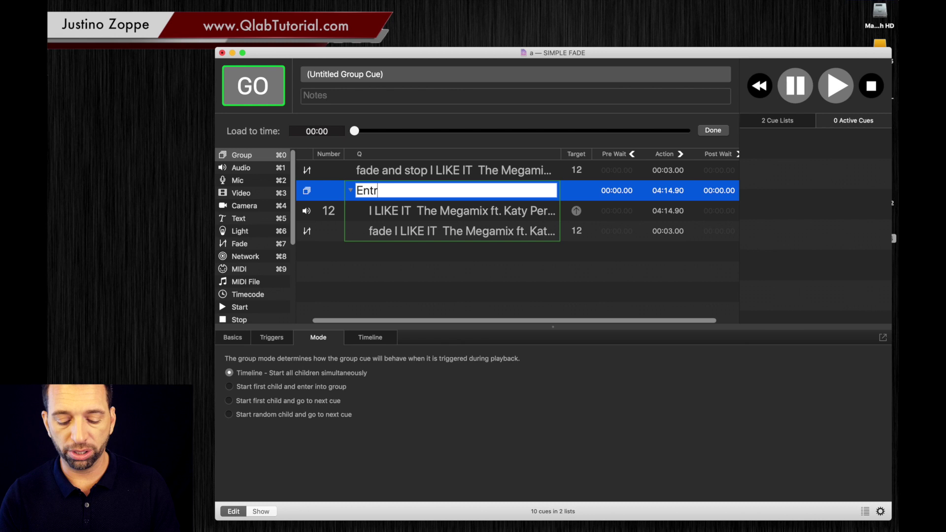
text(ance Song)
key(Return)
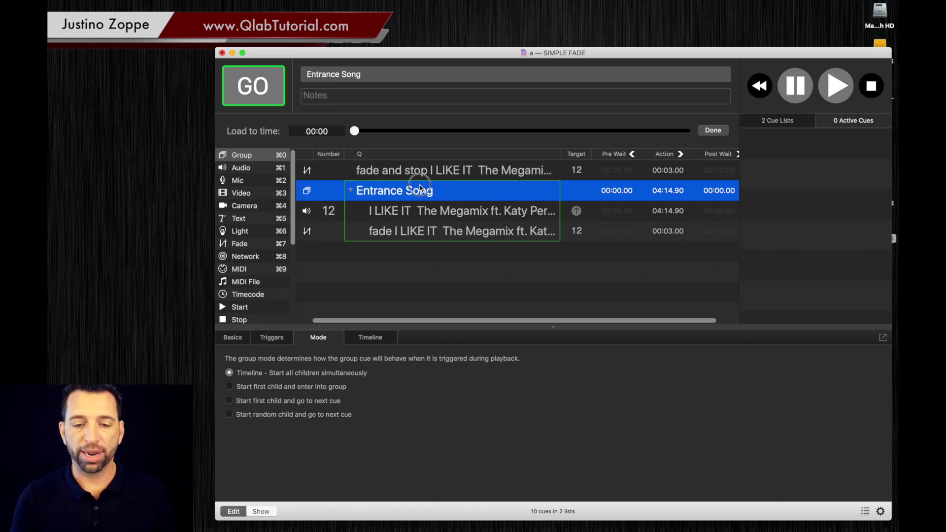
drag(424, 192, 413, 163)
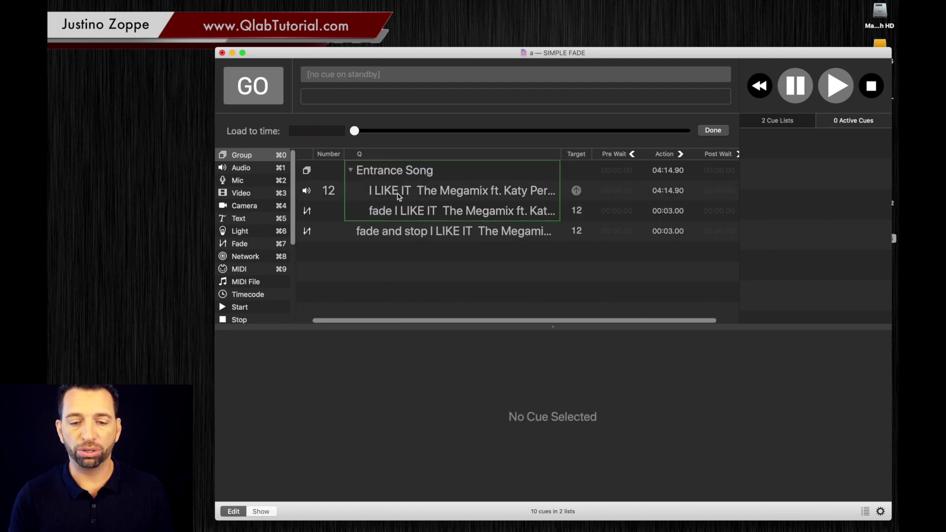
Play the Entrance Song group, then fire 'fade and stop' to end the song.
click(406, 171)
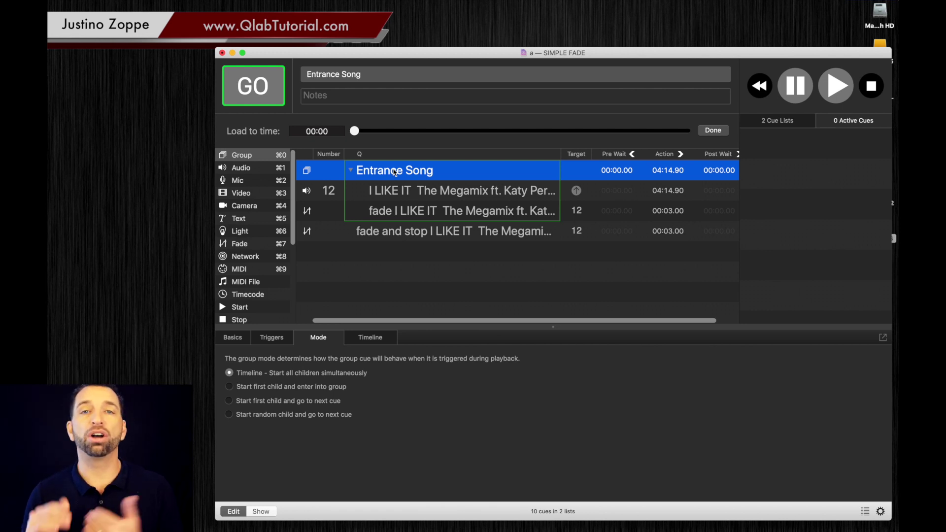
key(space)
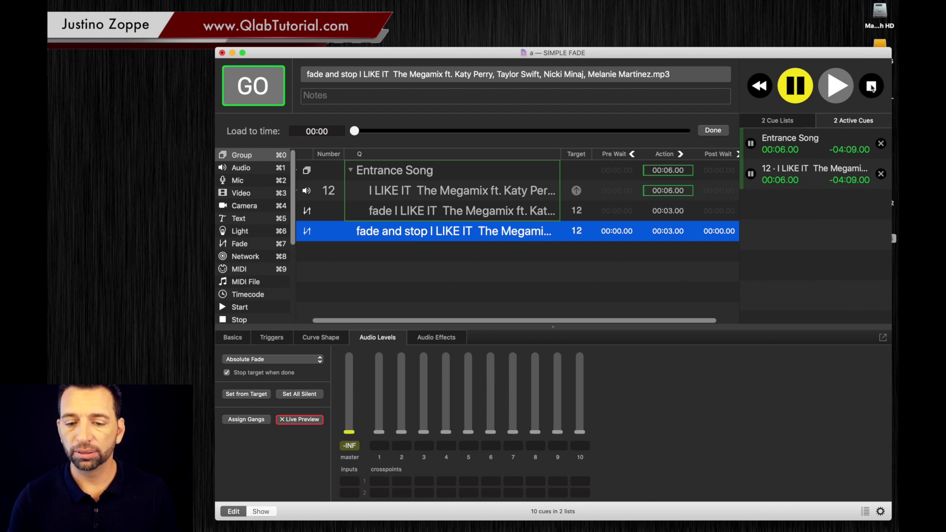
key(space)
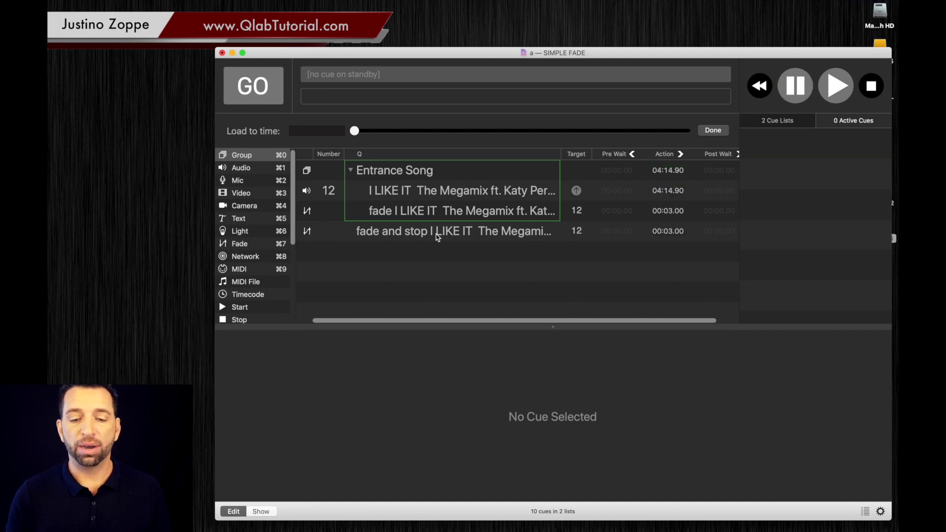
Set audio cue 12's start time to 00:55.812 in Time & Loops.
click(438, 238)
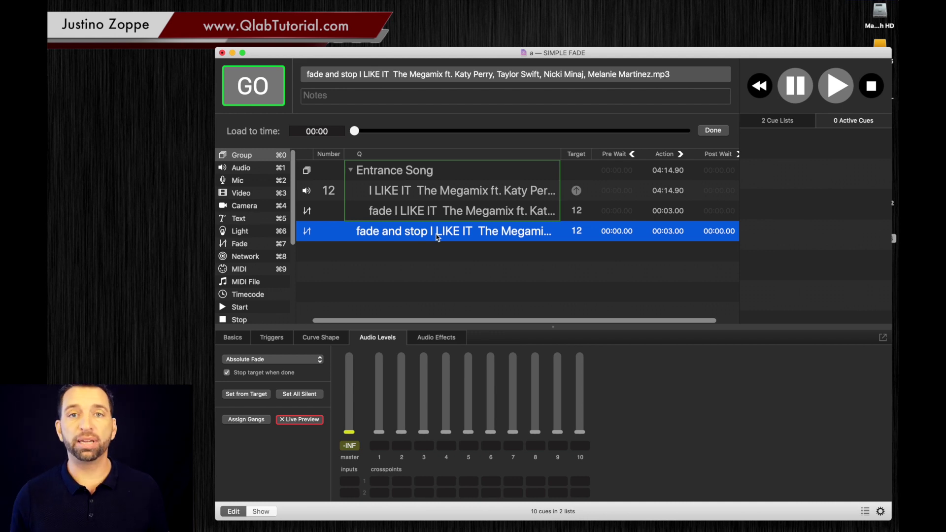
click(418, 192)
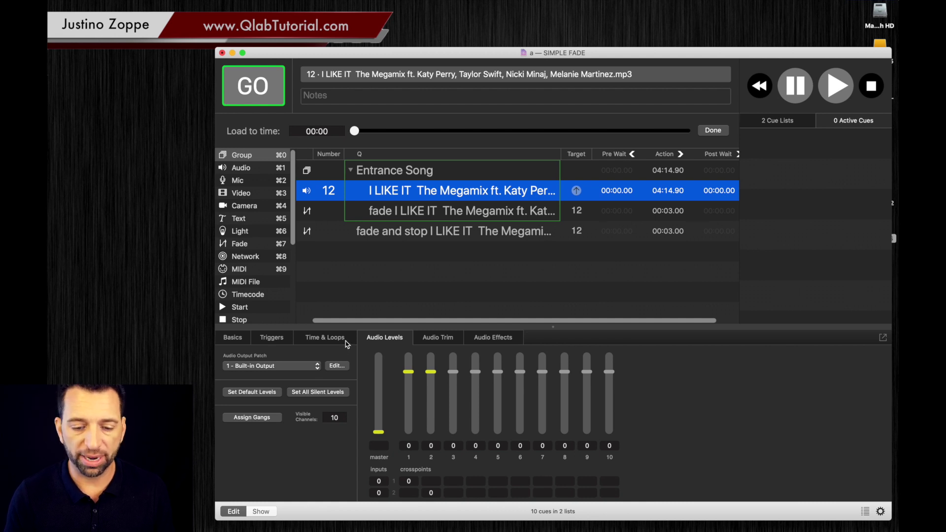
click(326, 338)
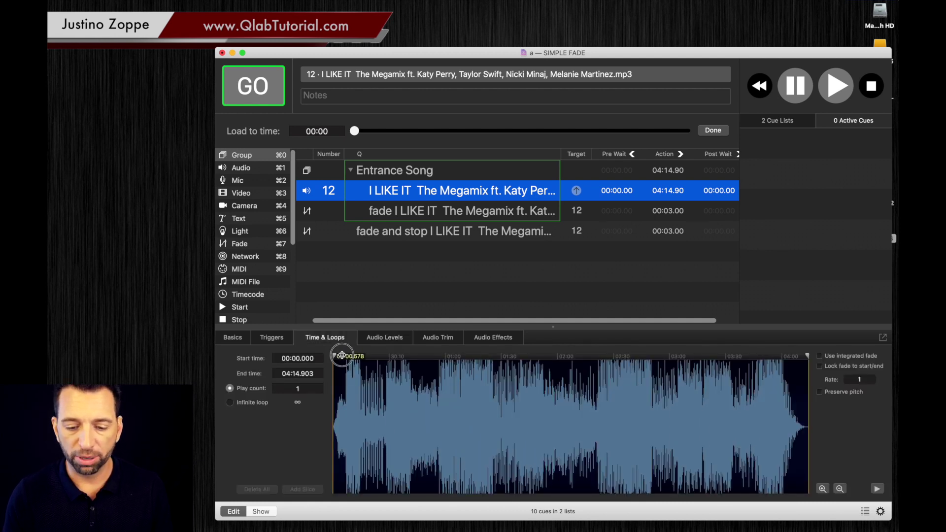
drag(342, 355, 436, 355)
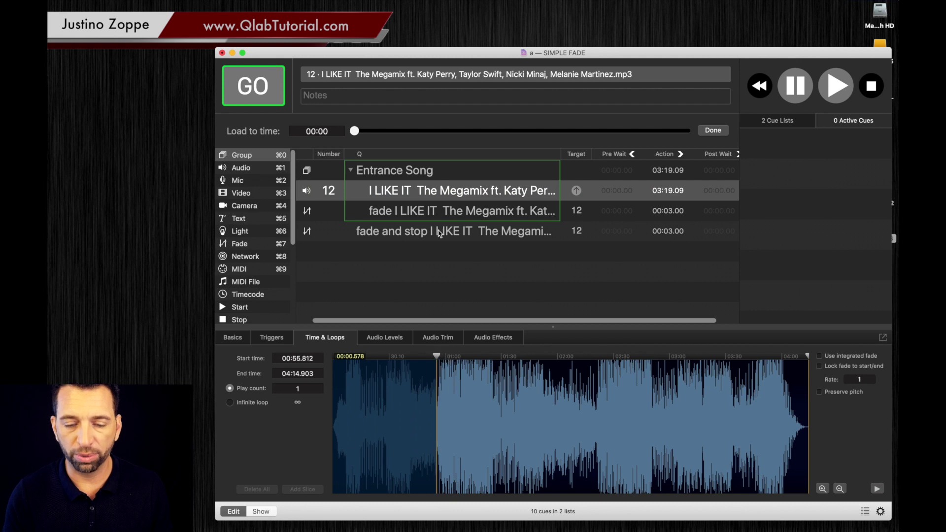
Delete the fade cue from the Entrance Song group.
click(411, 172)
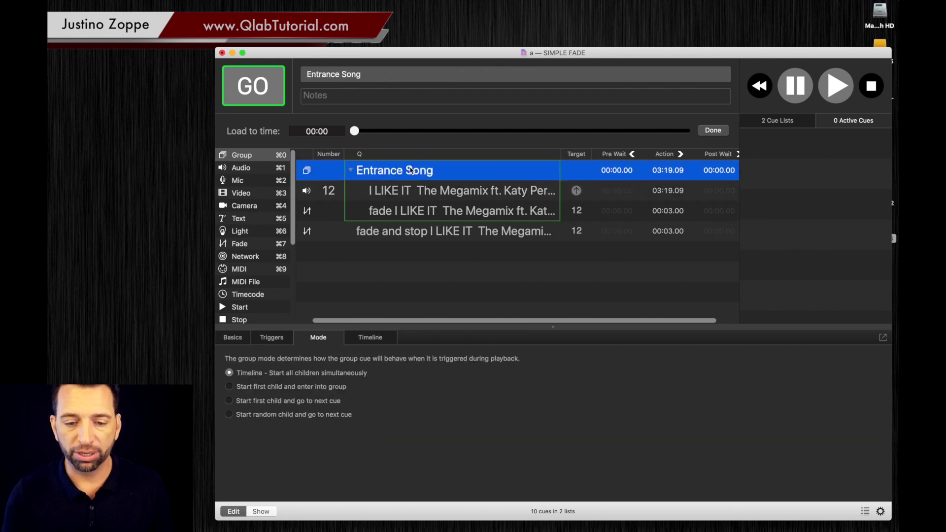
click(396, 212)
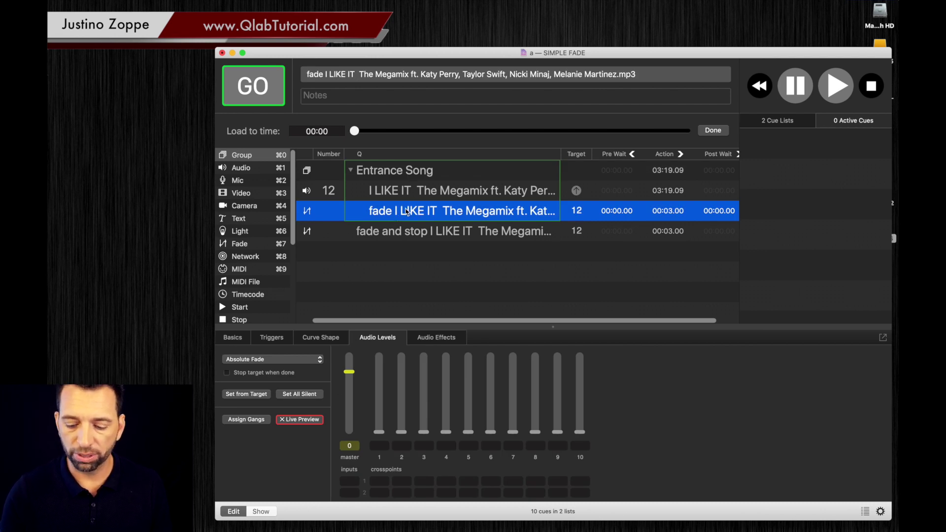
key(Delete)
Check cue 12's audio levels, then play the Entrance Song group.
click(404, 187)
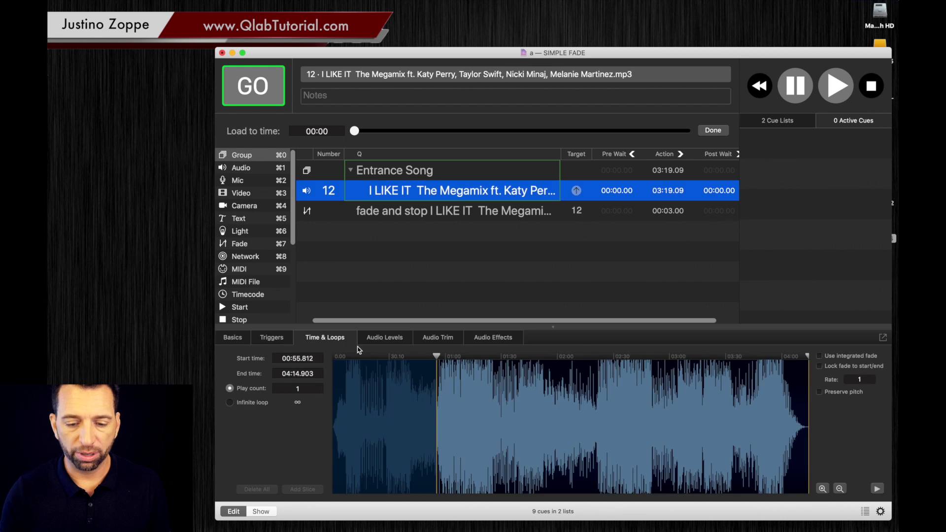
click(394, 337)
click(378, 445)
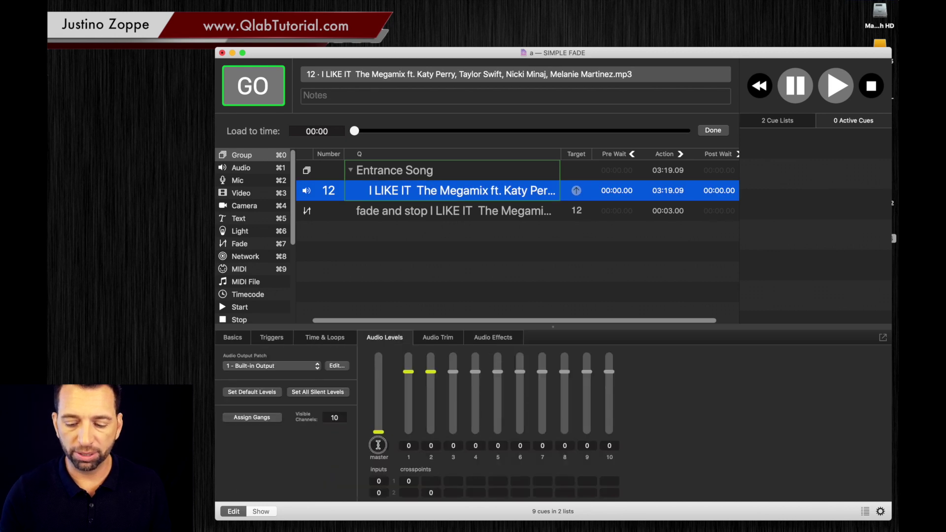
click(403, 167)
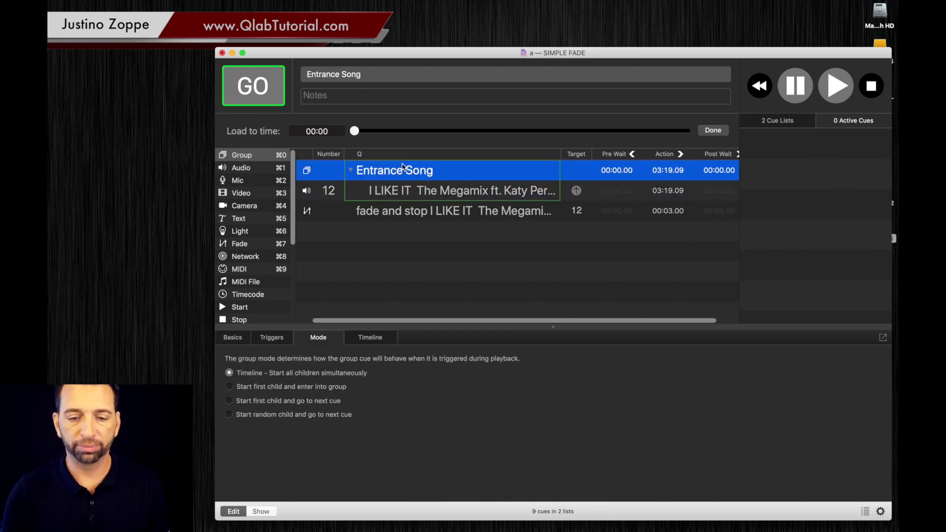
key(space)
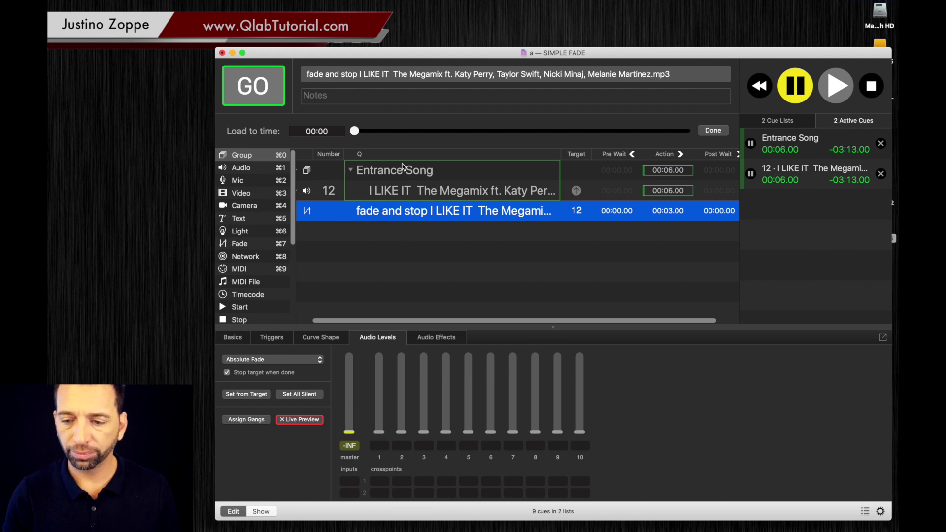
Stop all playback so QLab shows 0 active cues.
click(872, 85)
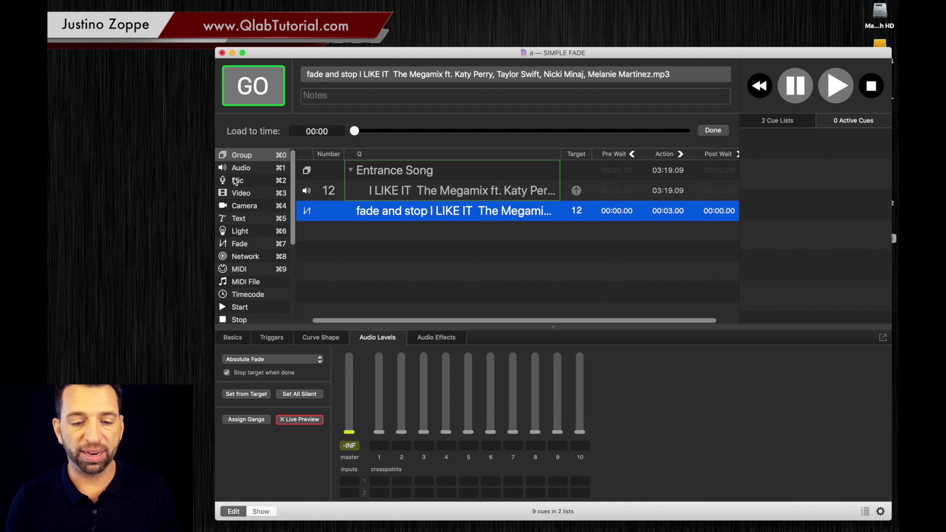
Add a fade cue to Entrance Song that targets cue 12, with master at -18.7.
click(232, 245)
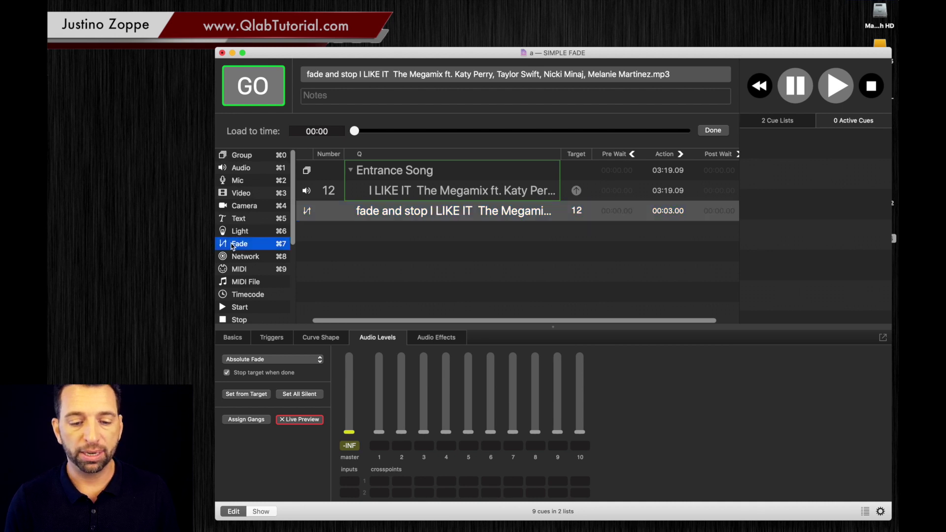
drag(222, 245, 413, 212)
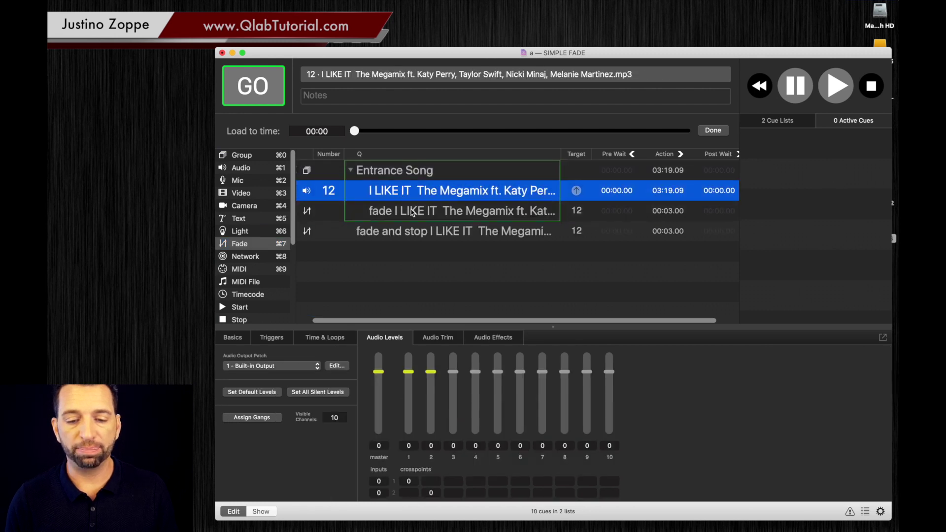
click(413, 212)
drag(349, 359, 349, 406)
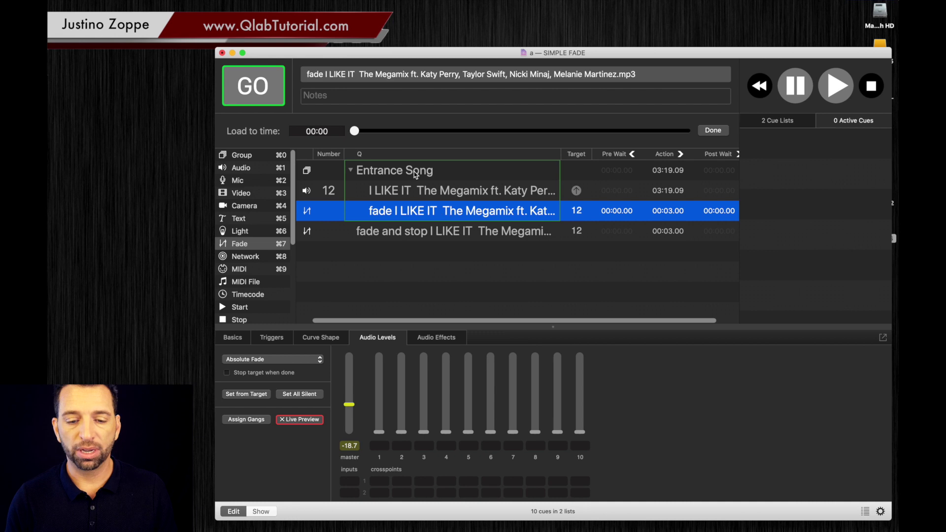
Give the fade cue a 5-second pre-wait.
double_click(621, 211)
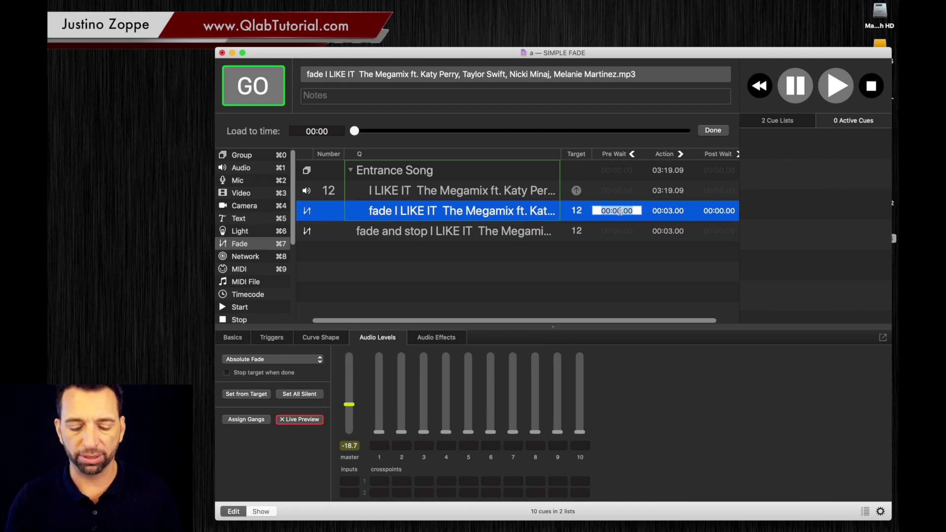
text(5)
key(Return)
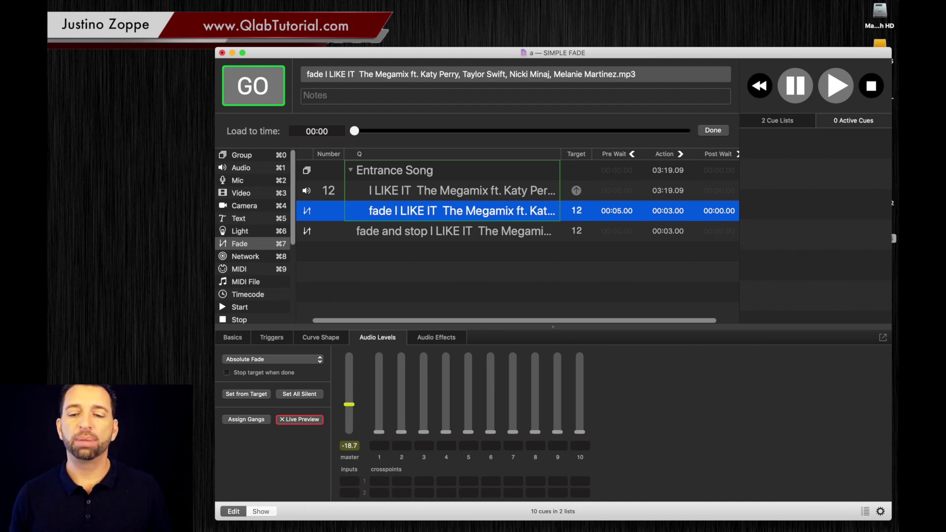
key(XF86AudioRaiseVolume)
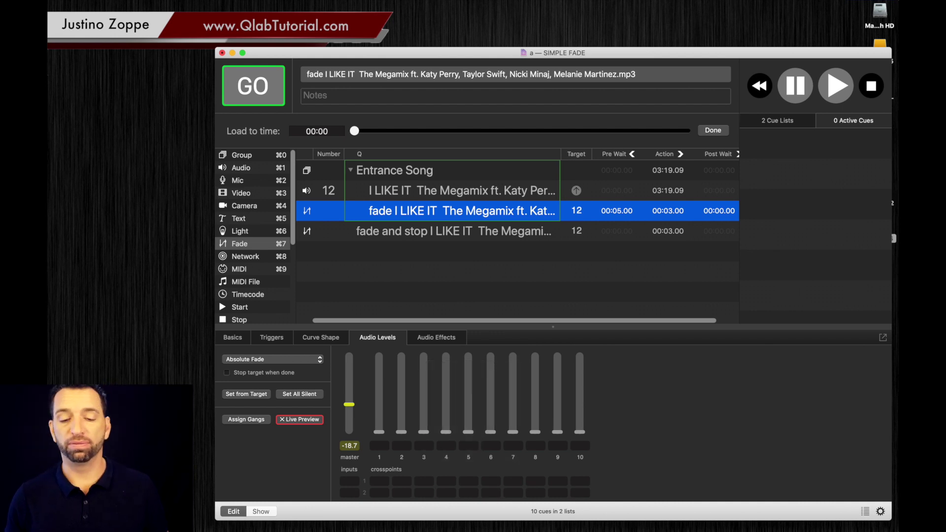
Play Entrance Song with its delayed fade, end it with the fade-and-stop cue, then reselect the group.
click(444, 176)
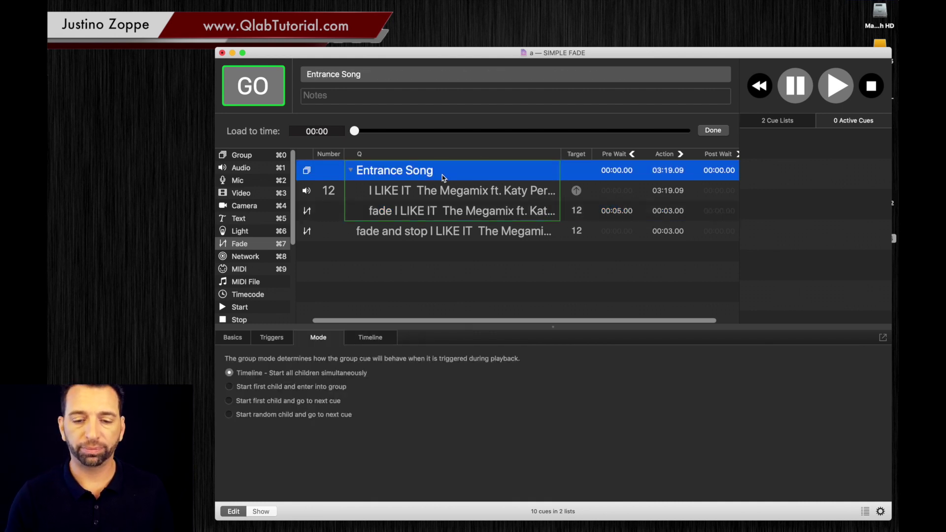
key(space)
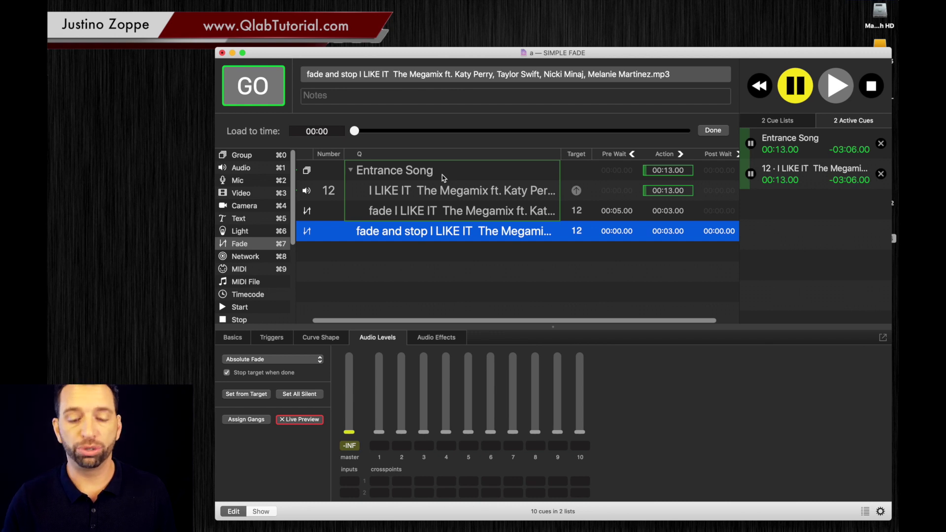
key(space)
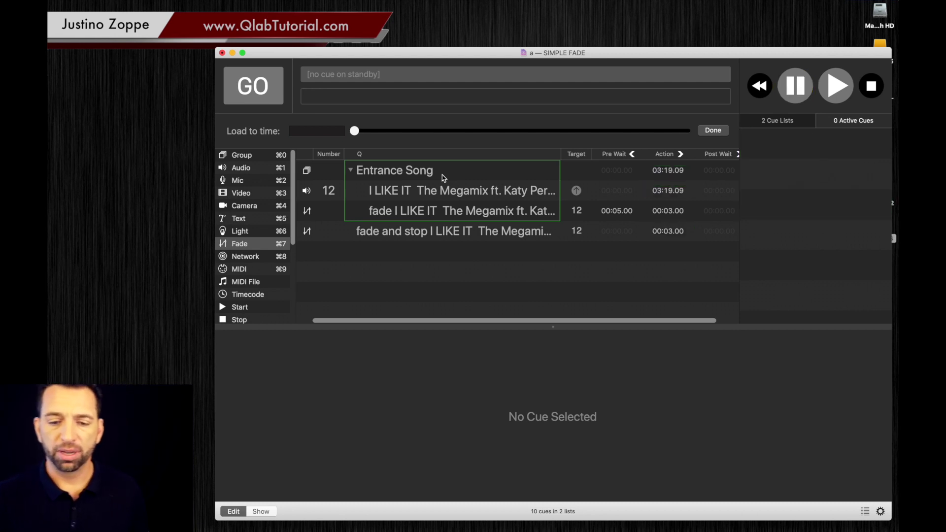
click(418, 176)
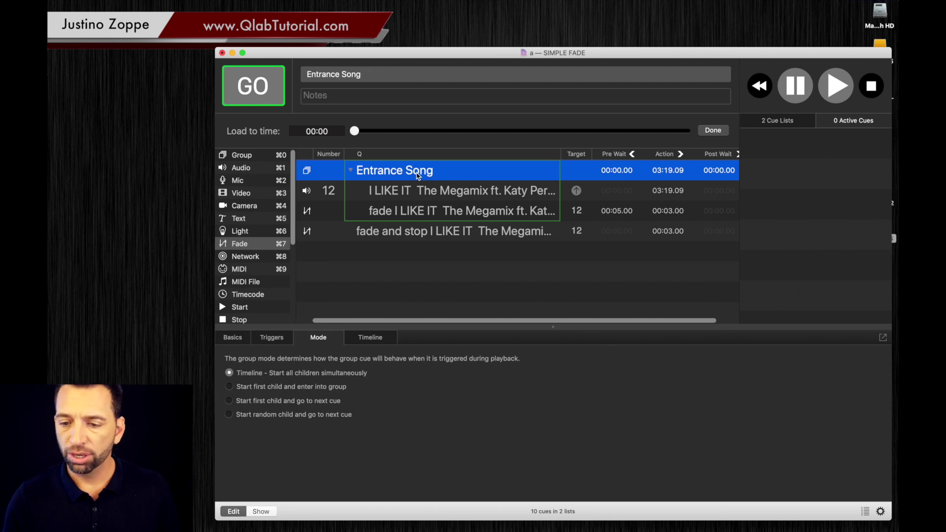
Switch to the Main Cue List from the cue lists sidebar.
click(774, 120)
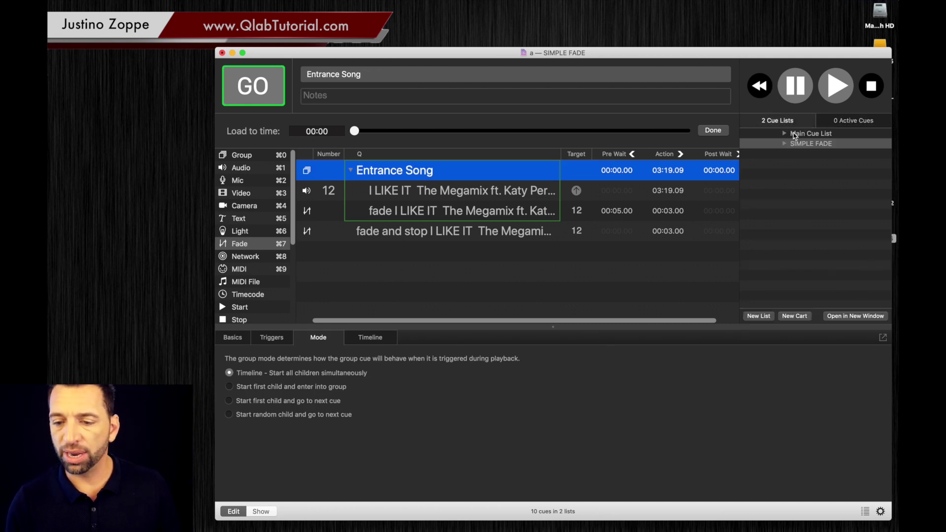
double_click(794, 133)
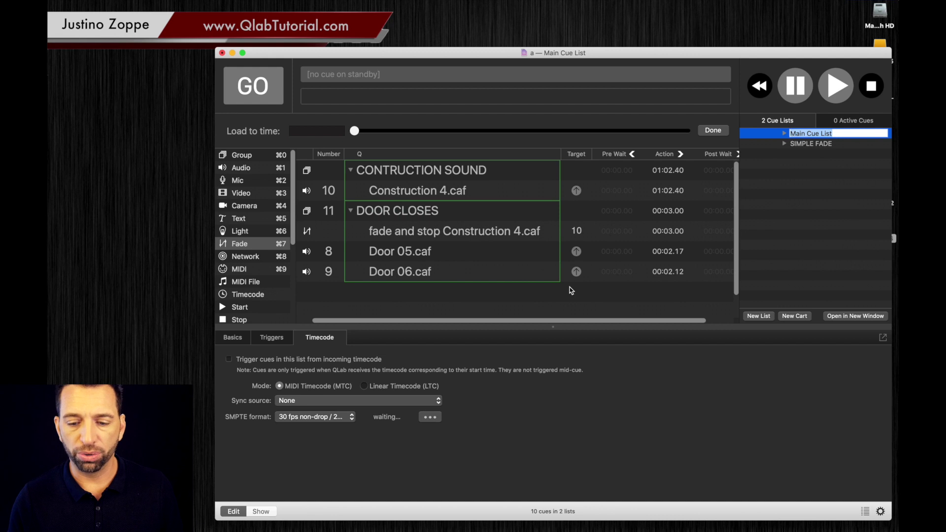
click(537, 299)
Play CONTRUCTION SOUND, then DOOR CLOSES to hear the fade-and-stop end it.
click(429, 172)
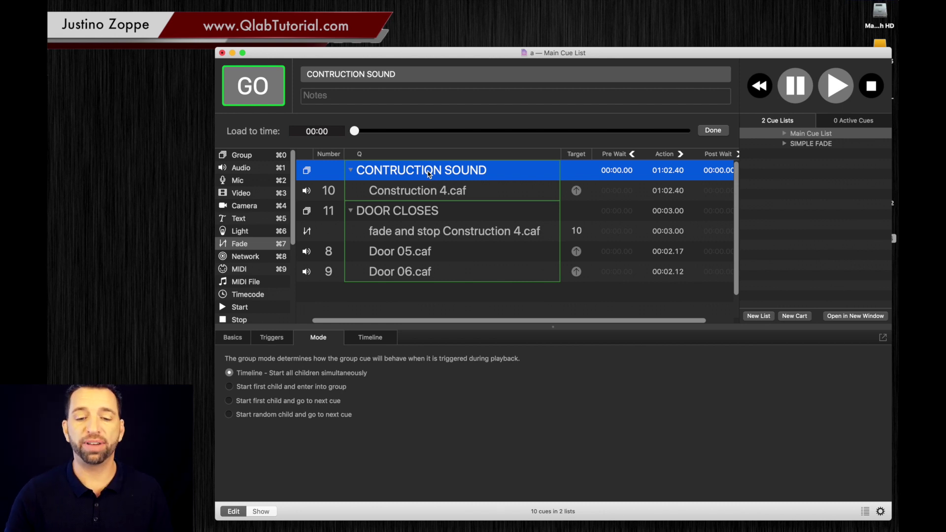
key(space)
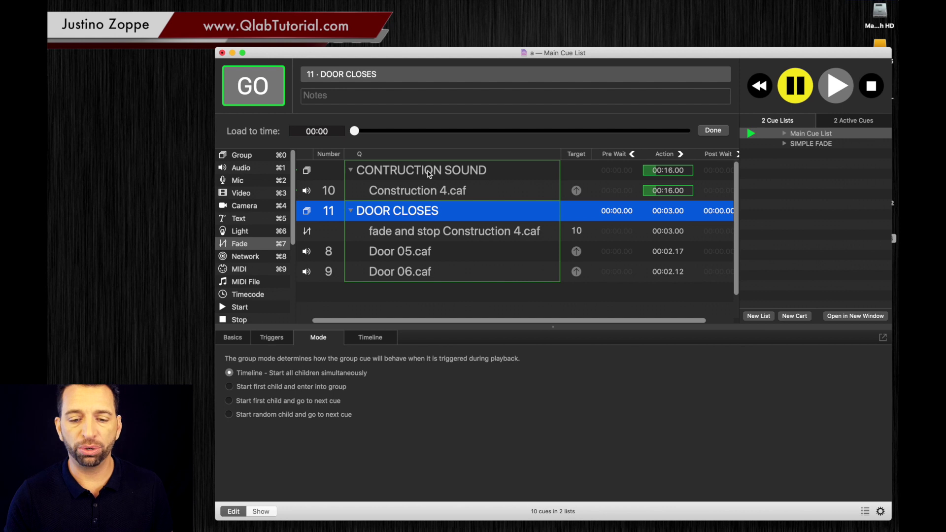
key(space)
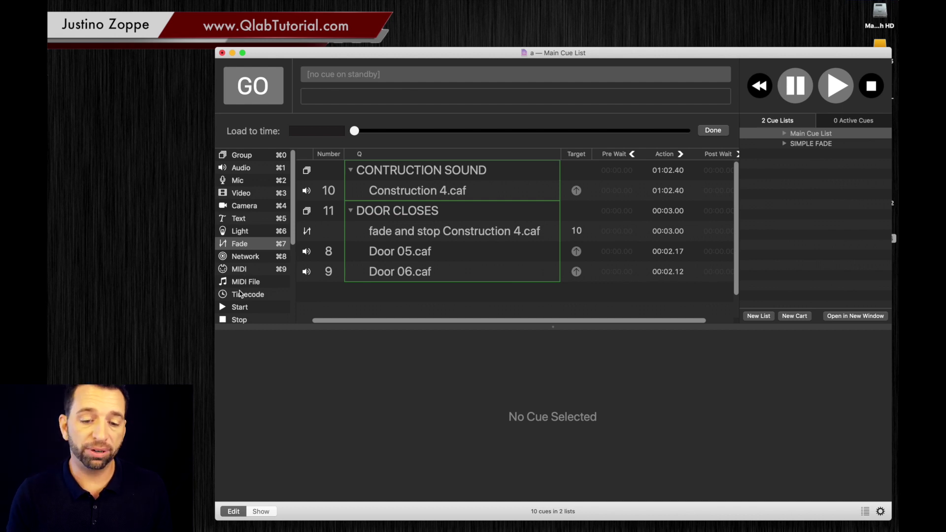
Add a stop cue targeting Construction 4.caf in DOOR CLOSES and disarm the fade-and-stop cue.
drag(230, 319, 381, 226)
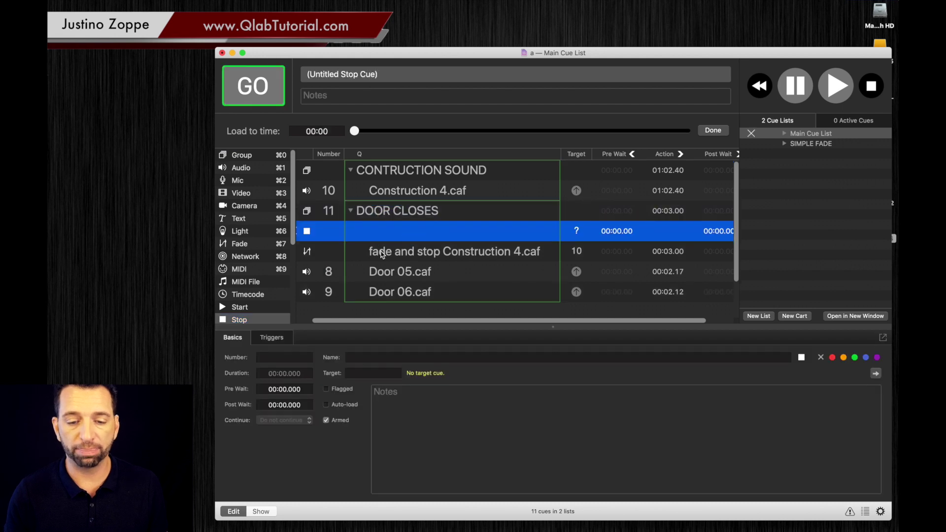
click(382, 254)
click(233, 337)
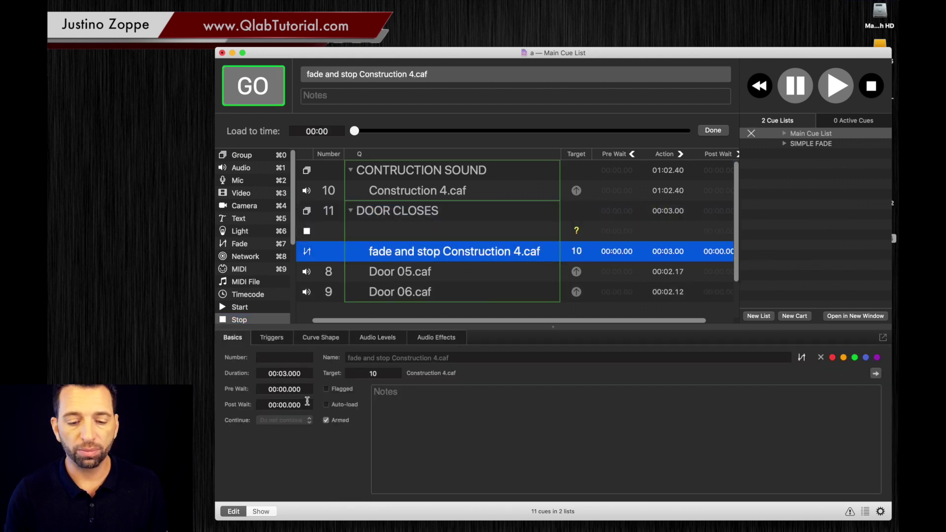
click(326, 420)
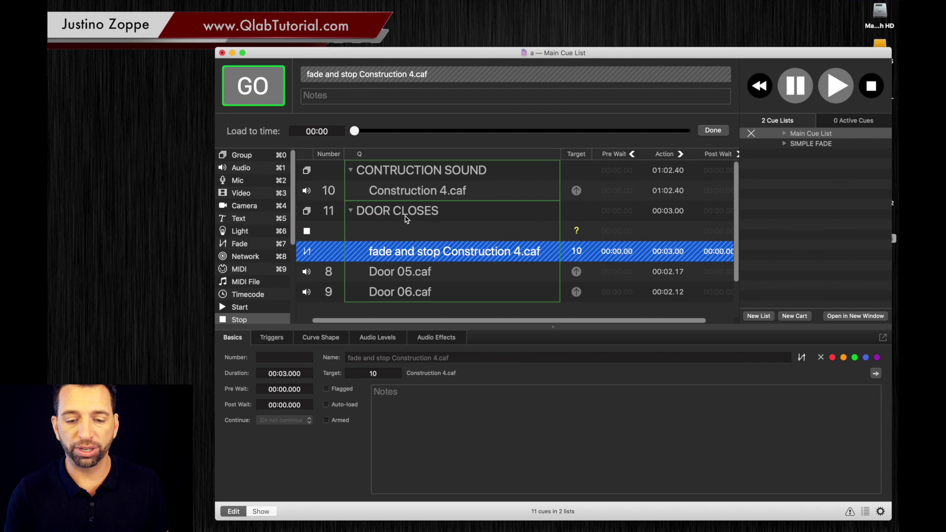
drag(395, 191, 390, 228)
Play CONTRUCTION SOUND, then DOOR CLOSES to hear the stop cue cut it.
click(430, 176)
key(space)
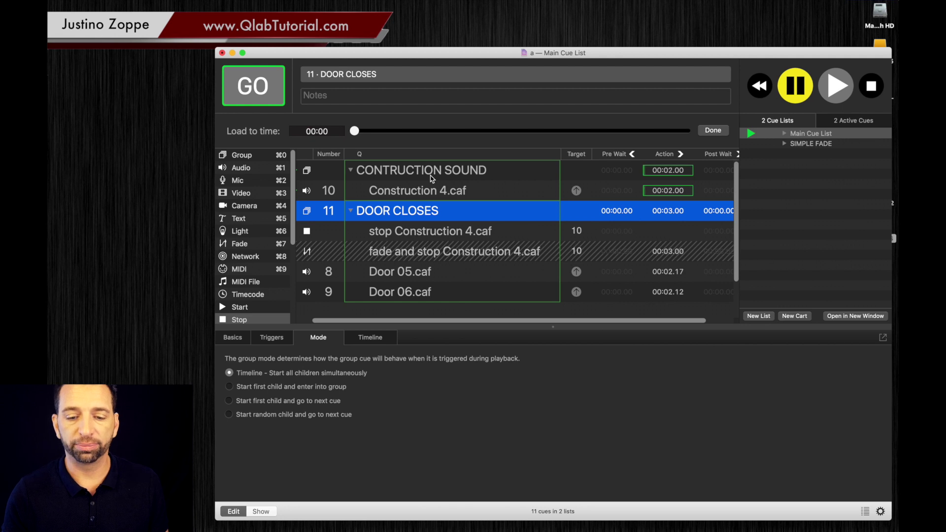
key(space)
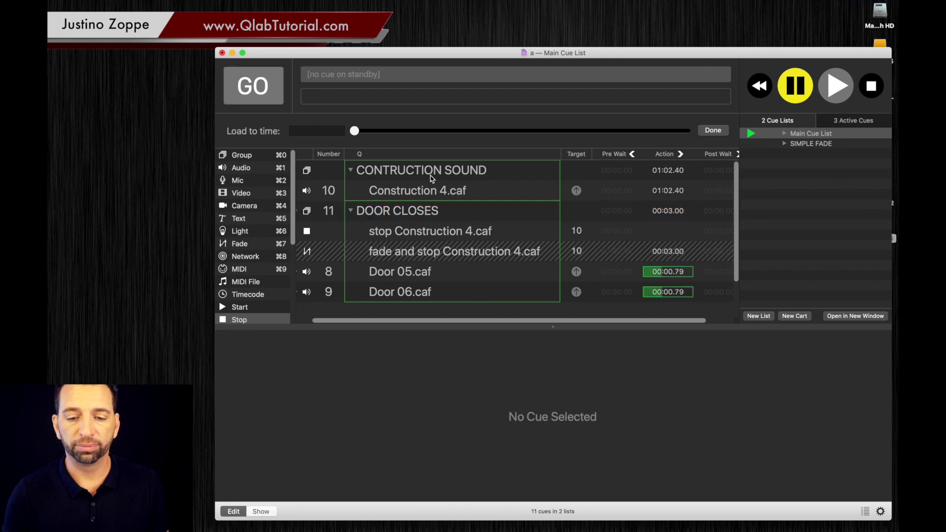